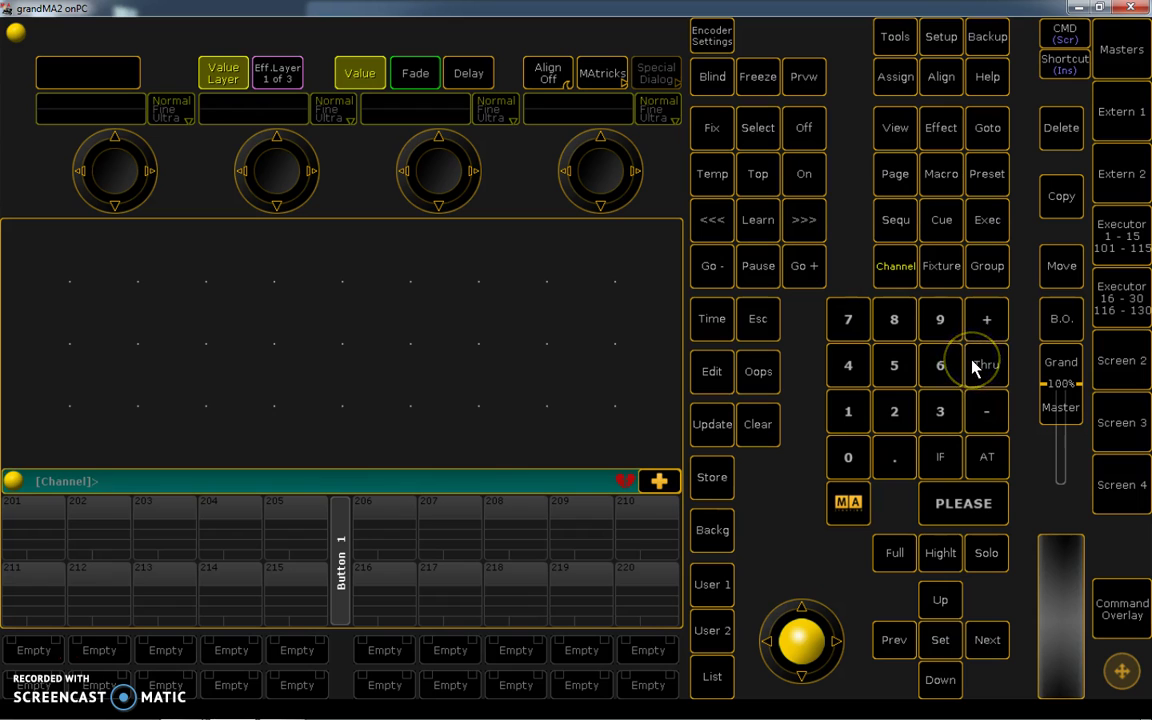
# View the enlarged grandMA2 console photo on the MA Lighting product page, then return to onPC
pyautogui.moveTo(473, 700)
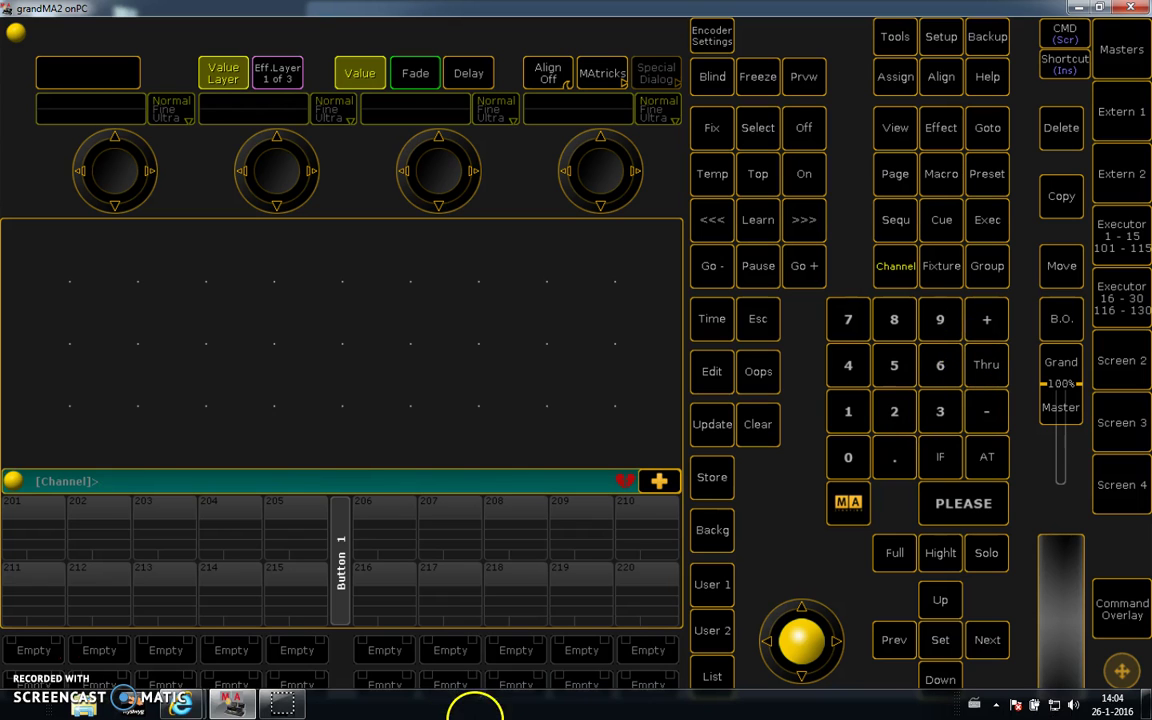
pyautogui.moveTo(178, 700)
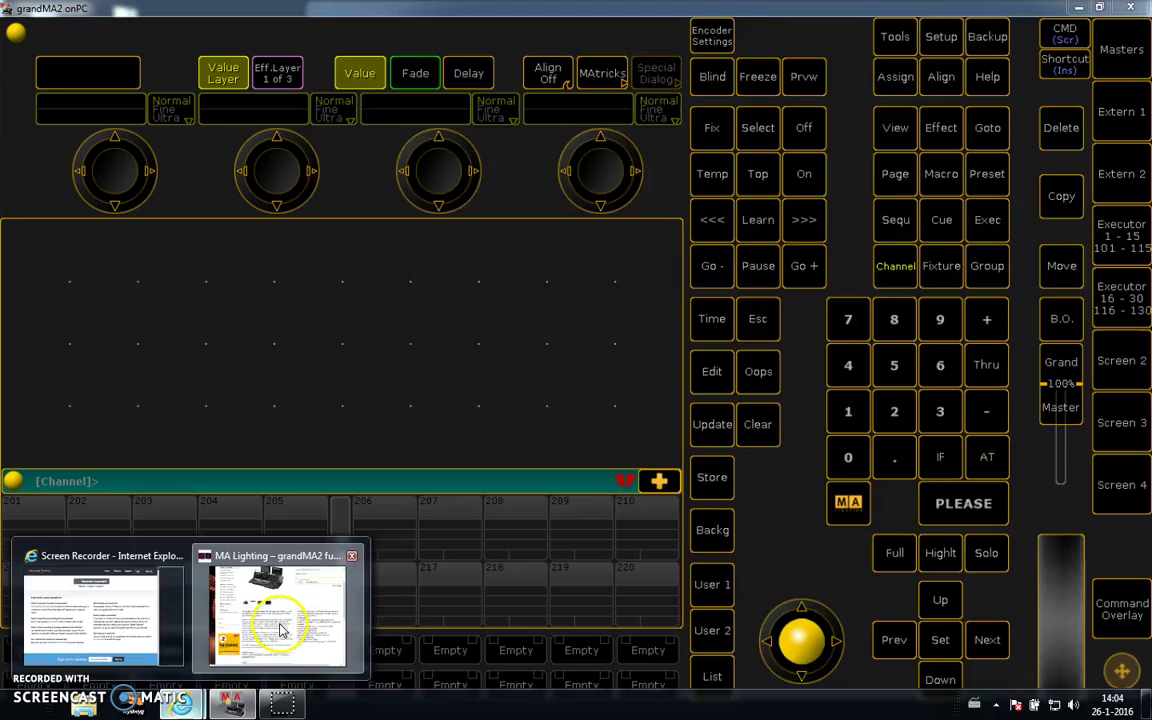
pyautogui.click(252, 562)
pyautogui.click(725, 141)
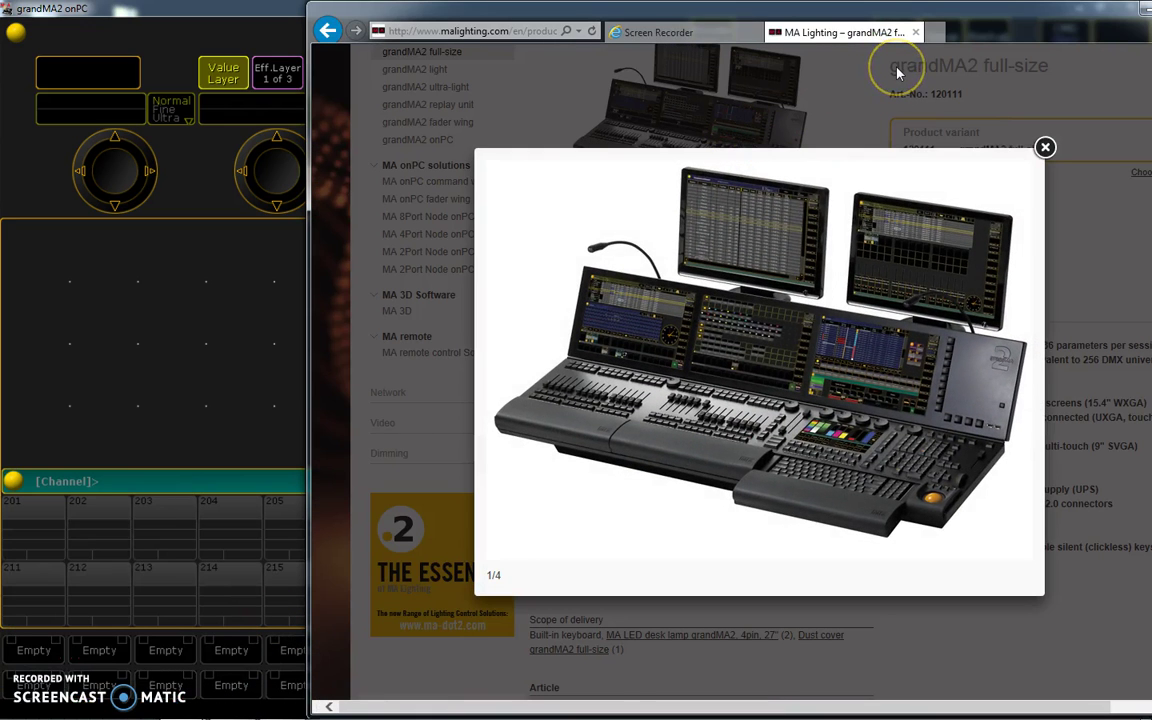
pyautogui.moveTo(957, 301)
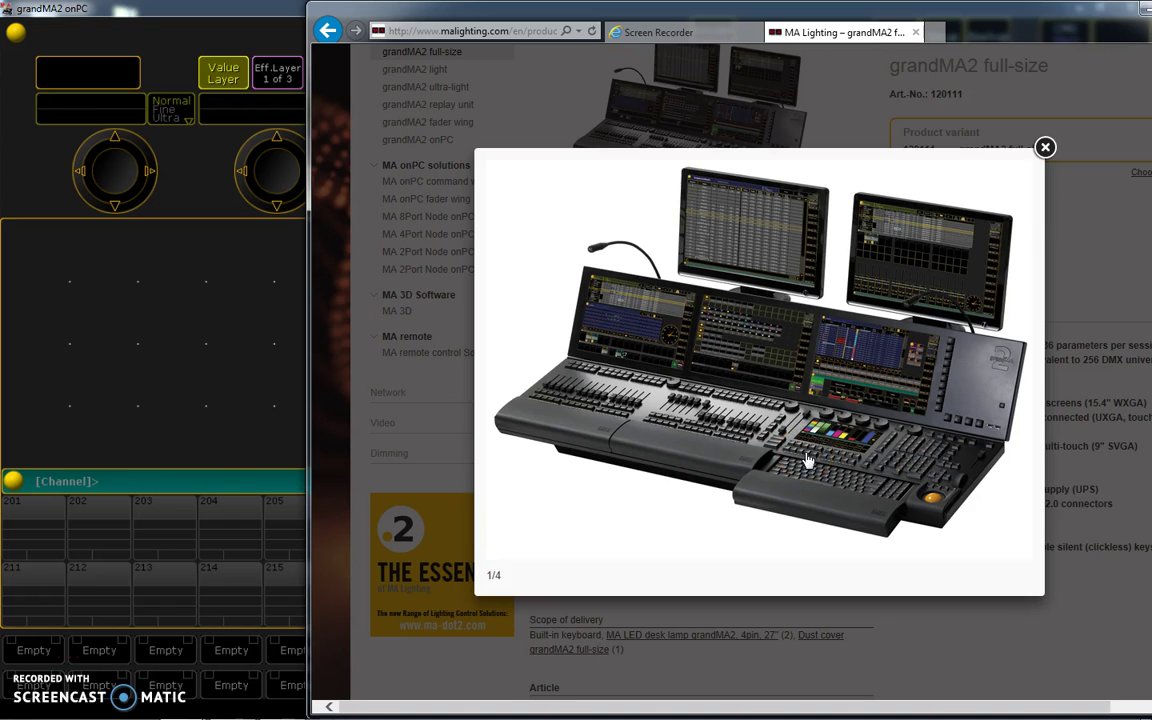
pyautogui.click(1044, 148)
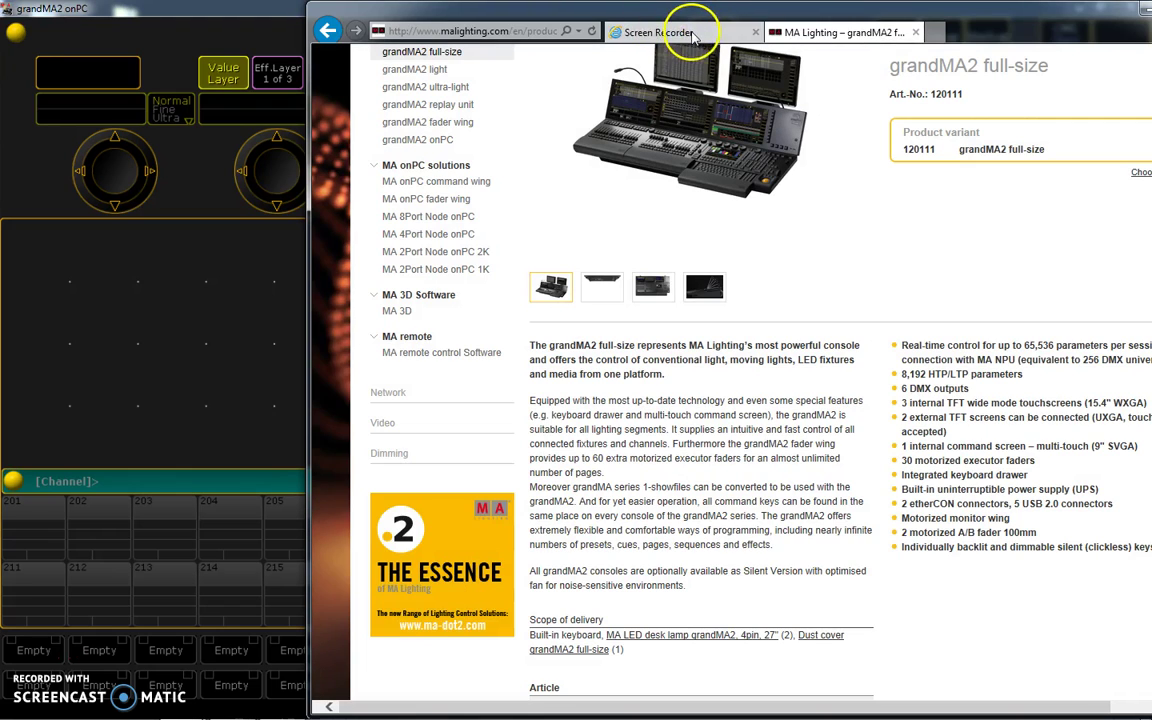
pyautogui.click(236, 9)
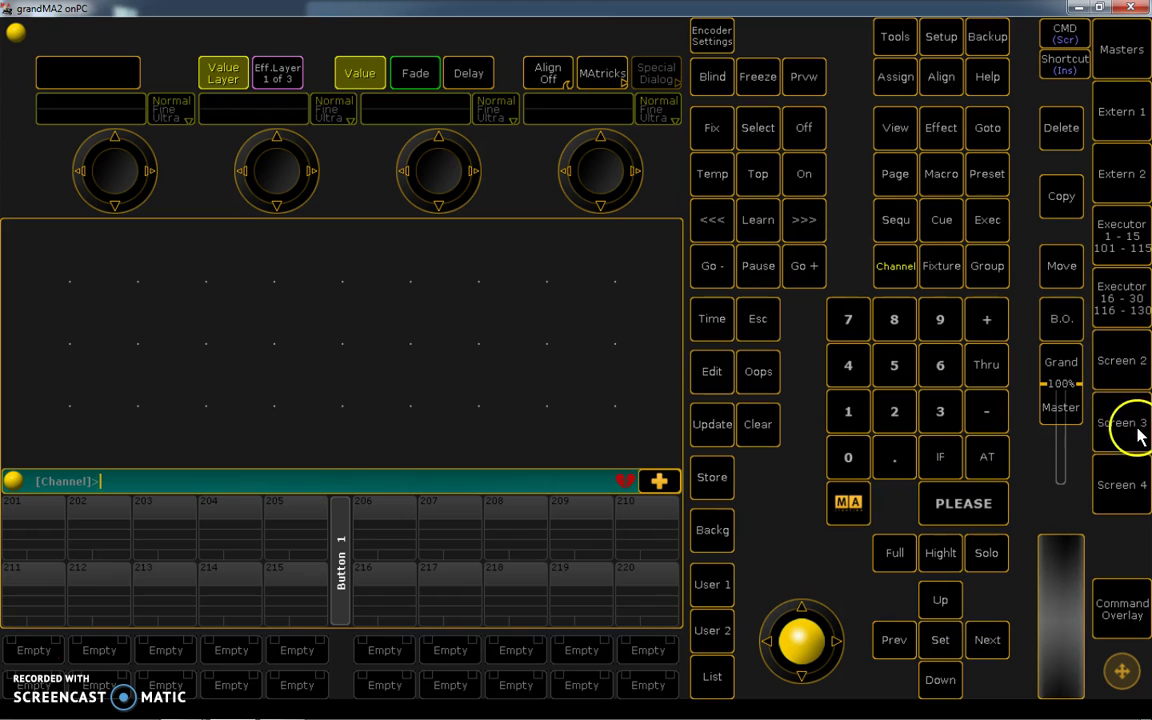
# Open and close display windows 2, 3 and 4 in turn
pyautogui.click(1116, 365)
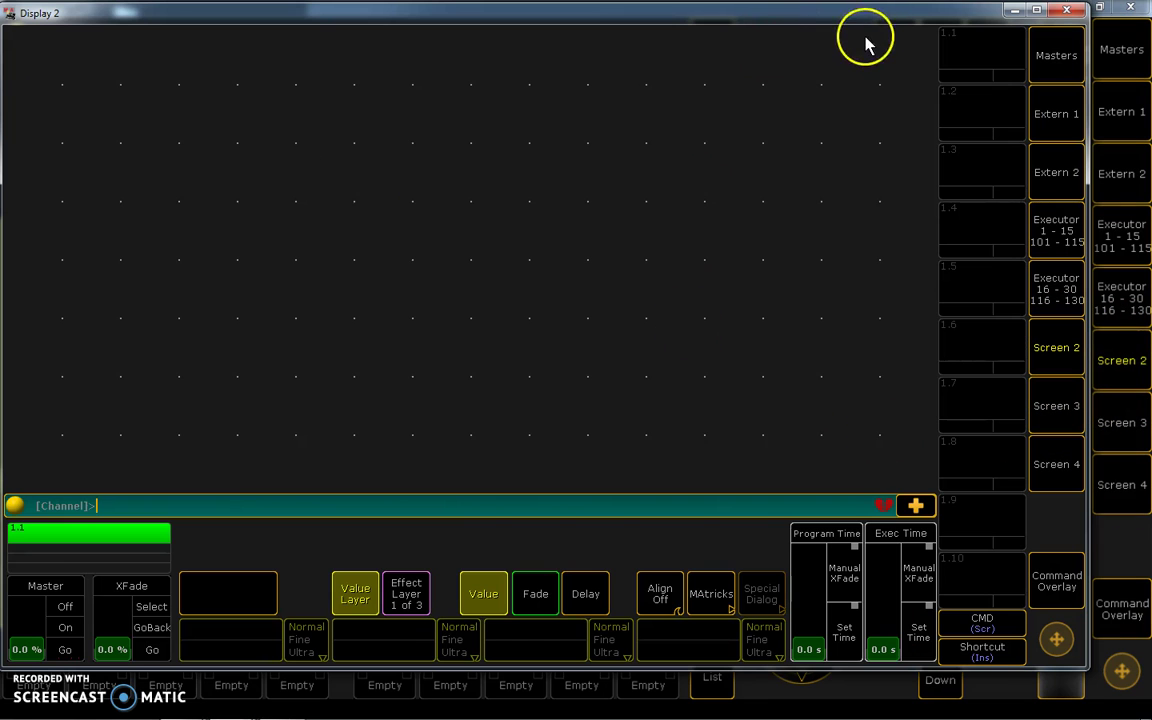
pyautogui.moveTo(868, 22)
pyautogui.mouseDown()
pyautogui.moveTo(869, 51)
pyautogui.moveTo(870, 24)
pyautogui.mouseUp()
pyautogui.click(1070, 14)
pyautogui.click(1124, 420)
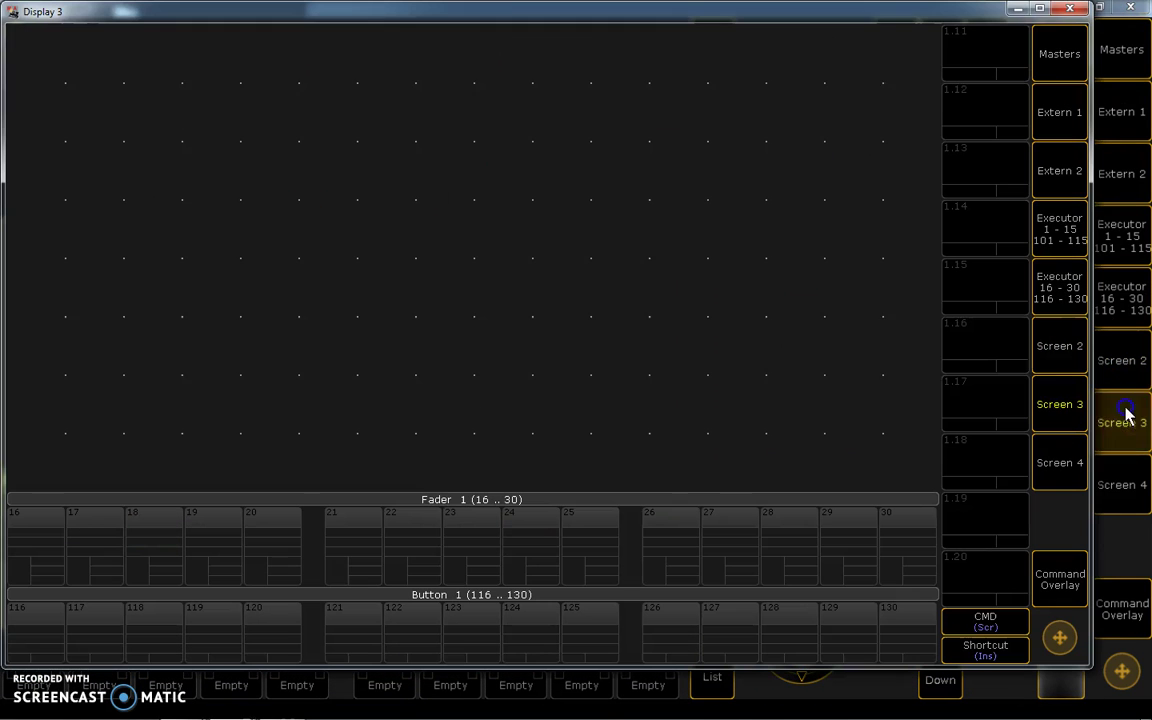
pyautogui.click(1070, 10)
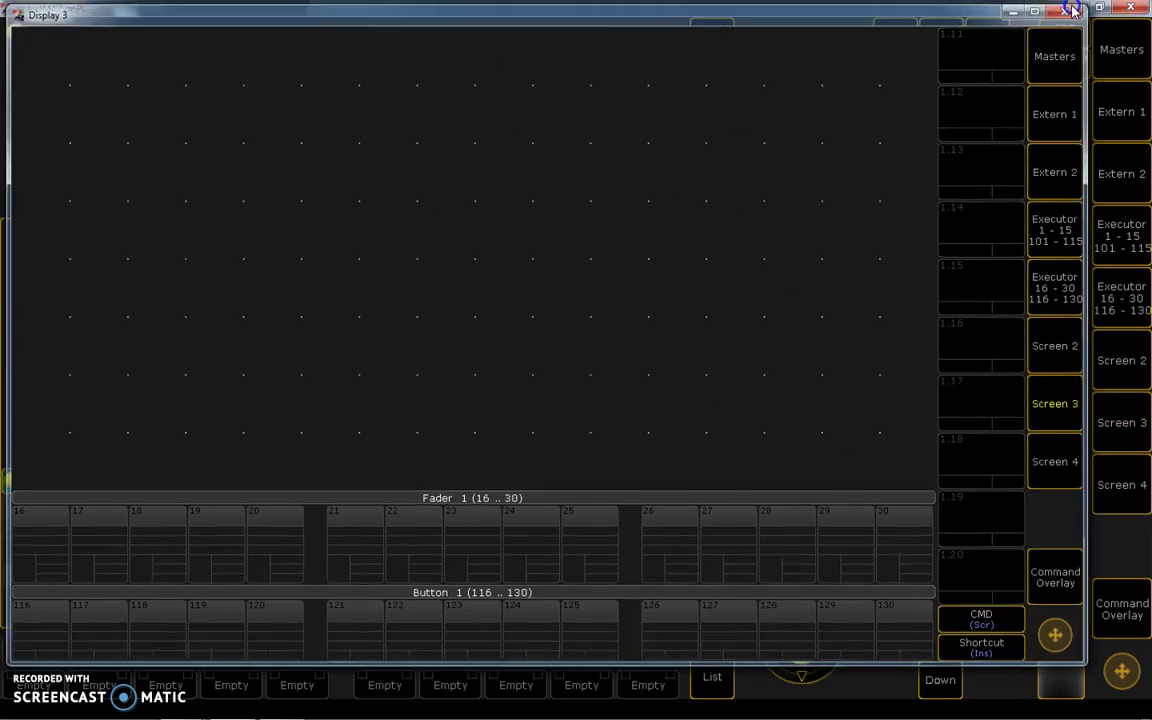
pyautogui.click(1130, 485)
pyautogui.click(877, 132)
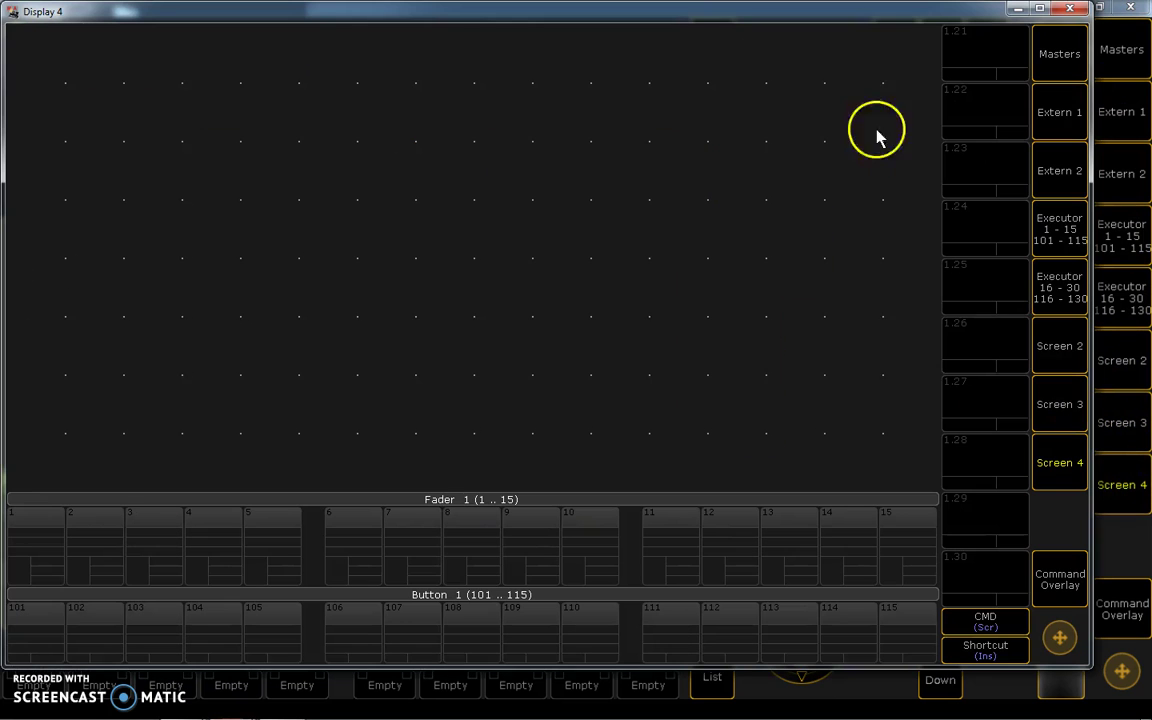
pyautogui.click(1070, 10)
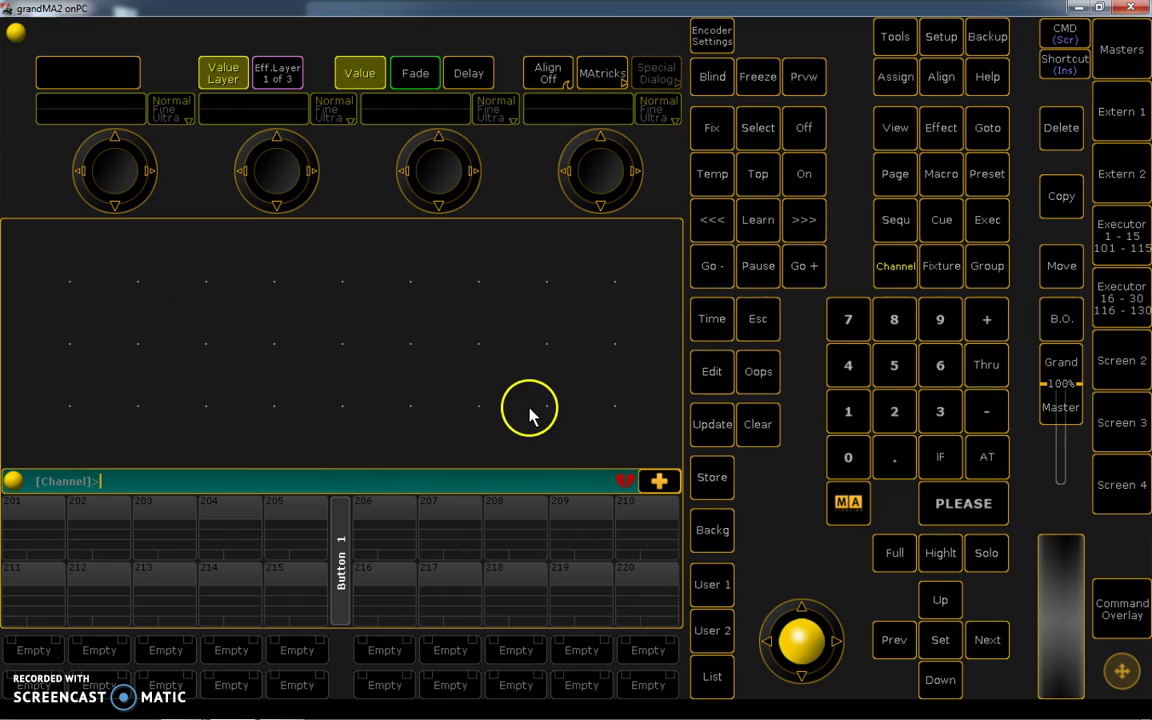
# Show executor faders 1–15 and buttons 101–115 in the main area and select executor 6
pyautogui.click(548, 263)
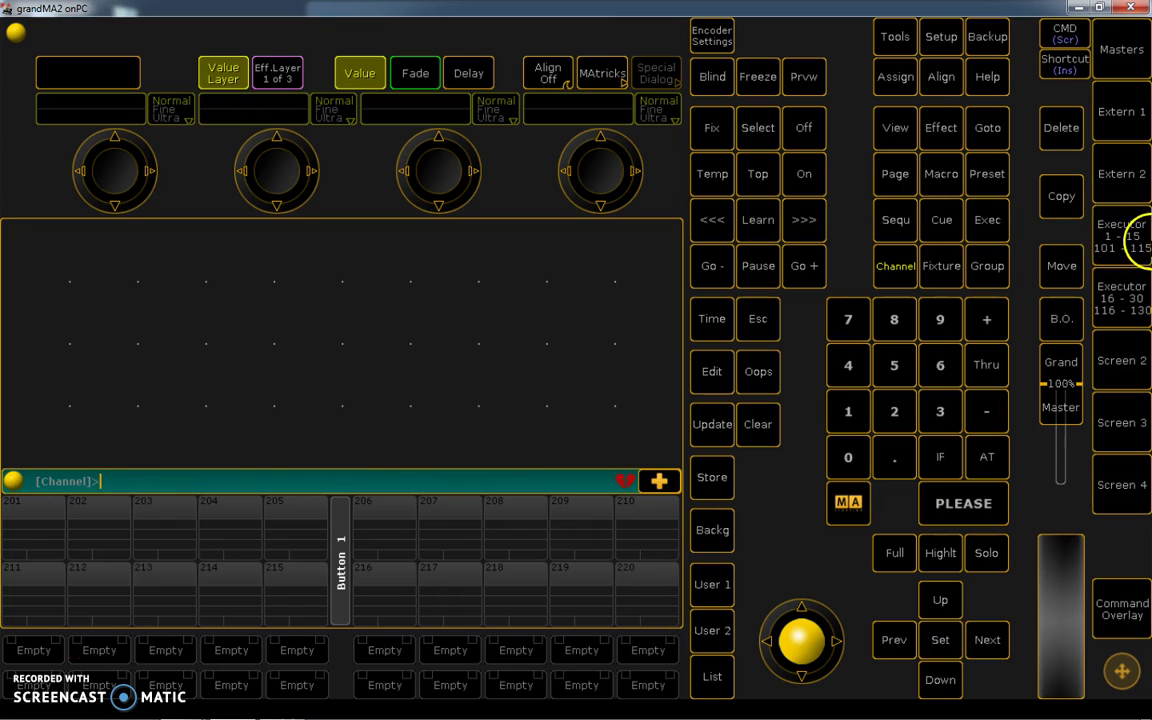
pyautogui.click(1134, 230)
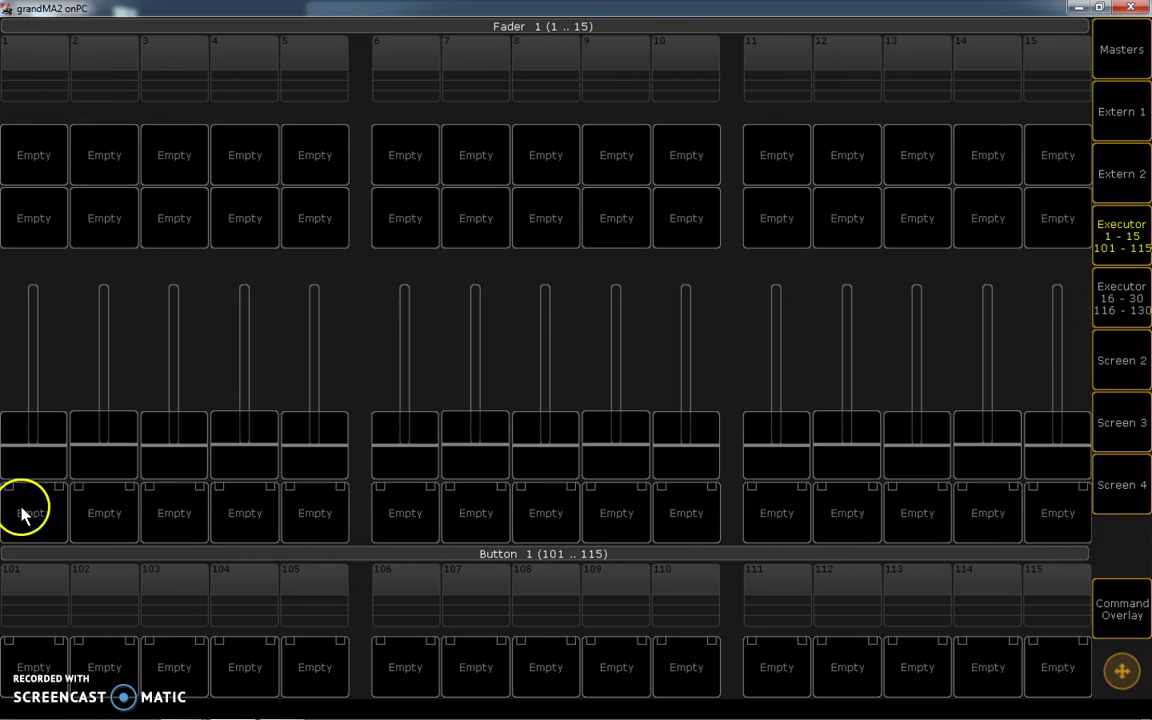
pyautogui.click(443, 290)
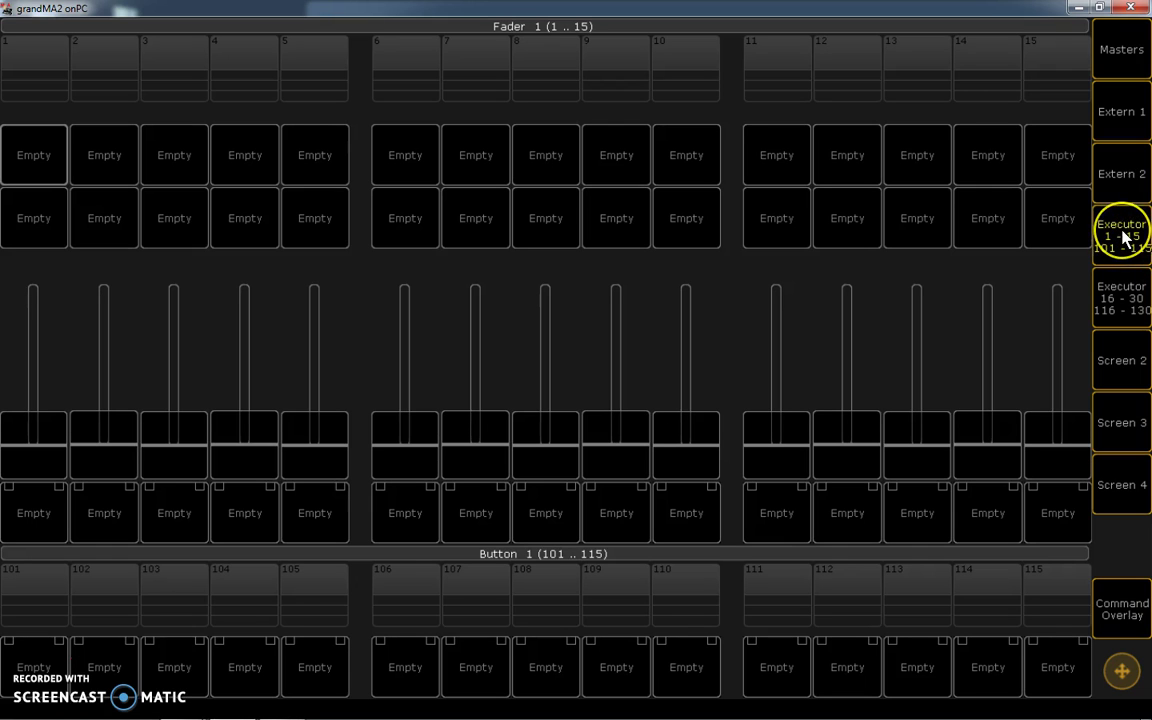
# Switch the main area from the executor page back to the programmer screen
pyautogui.click(1125, 237)
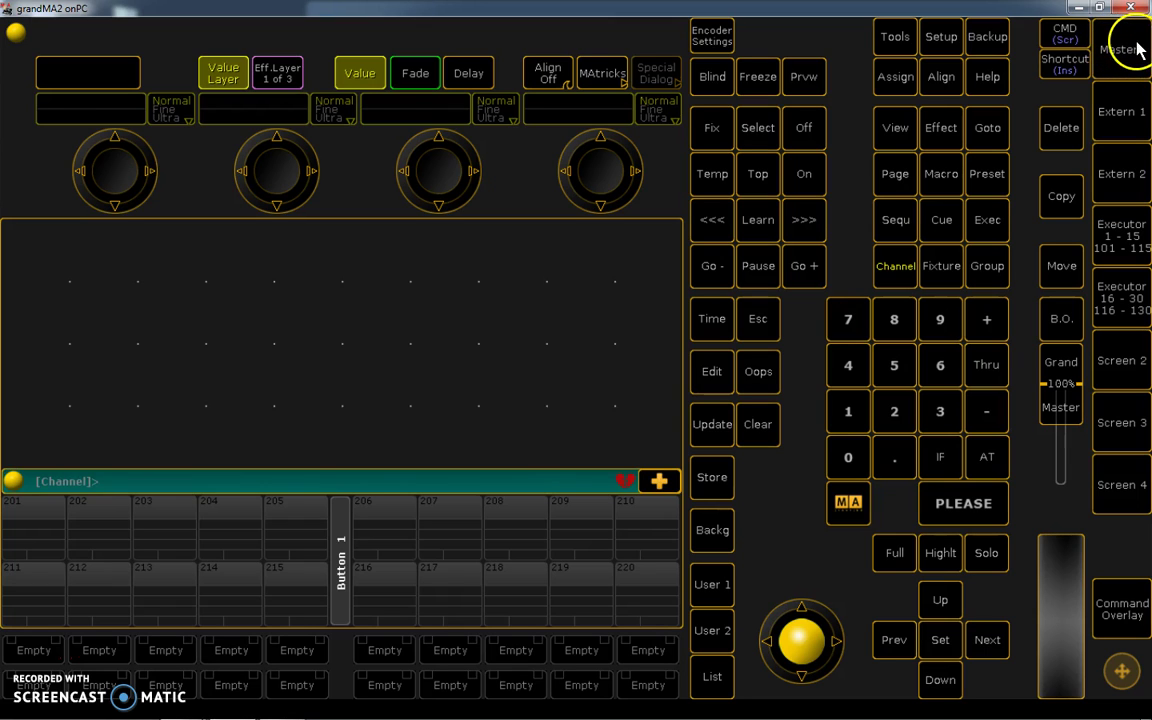
pyautogui.click(1130, 425)
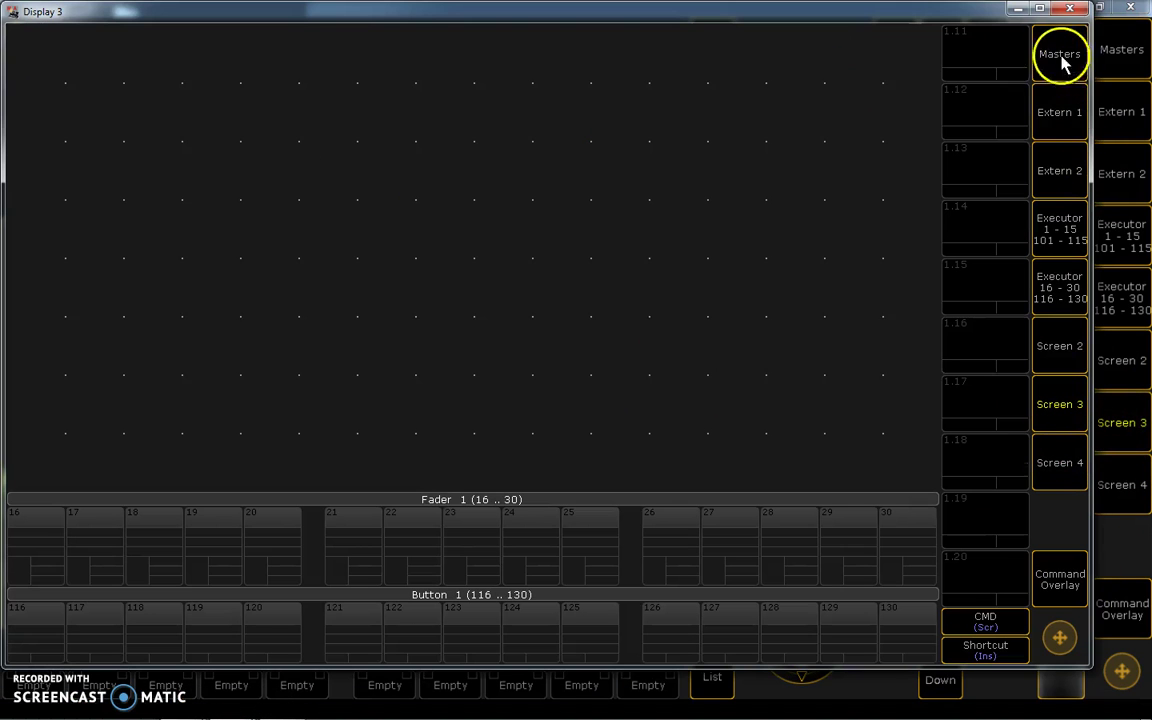
pyautogui.click(1043, 14)
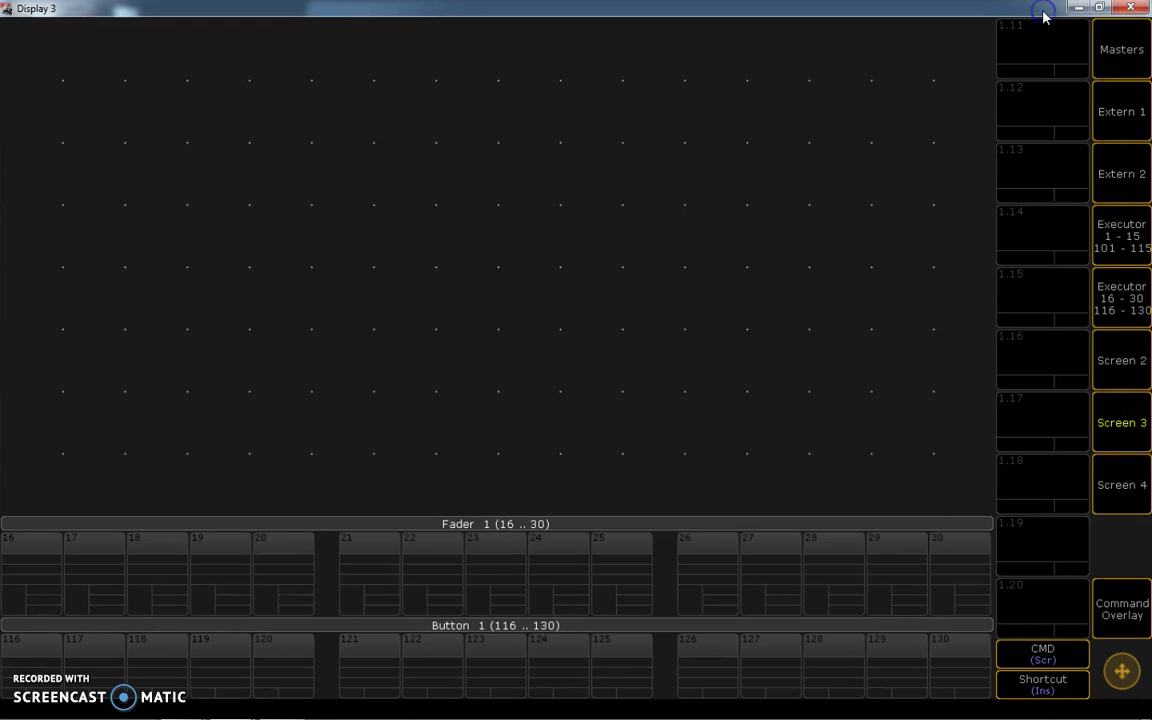
pyautogui.click(1141, 53)
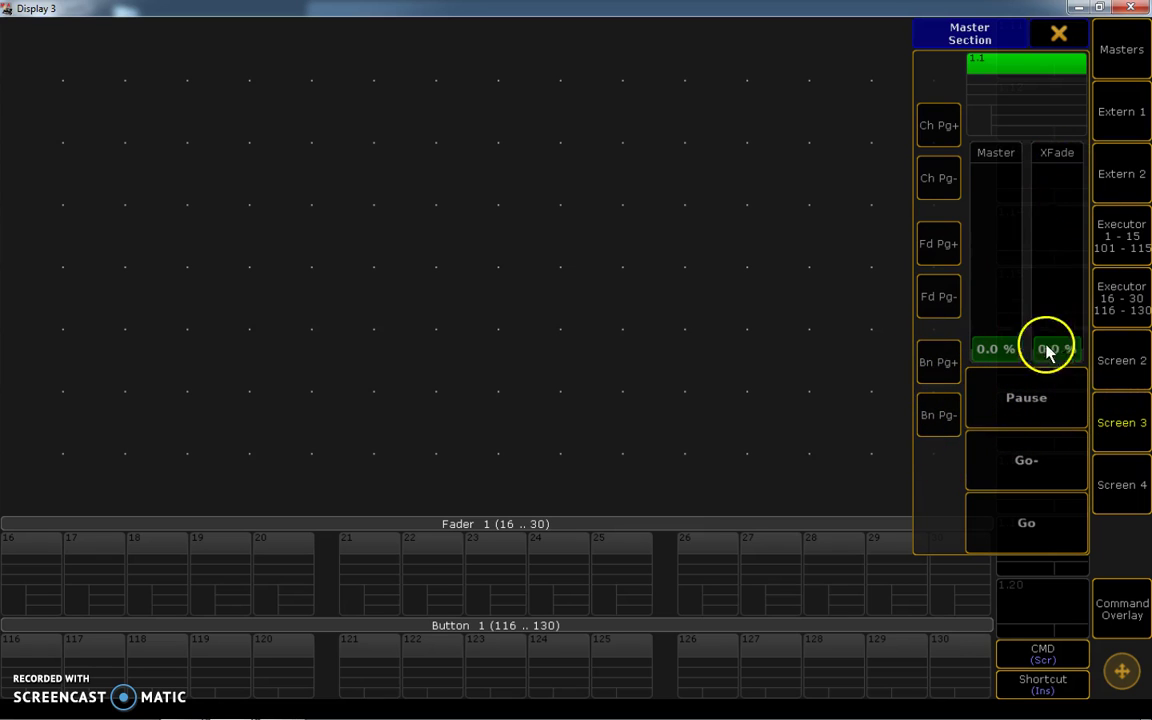
pyautogui.moveTo(1047, 350)
pyautogui.mouseDown()
pyautogui.moveTo(1059, 267)
pyautogui.moveTo(1067, 352)
pyautogui.moveTo(1054, 195)
pyautogui.moveTo(1060, 380)
pyautogui.moveTo(1041, 211)
pyautogui.moveTo(1050, 403)
pyautogui.mouseUp()
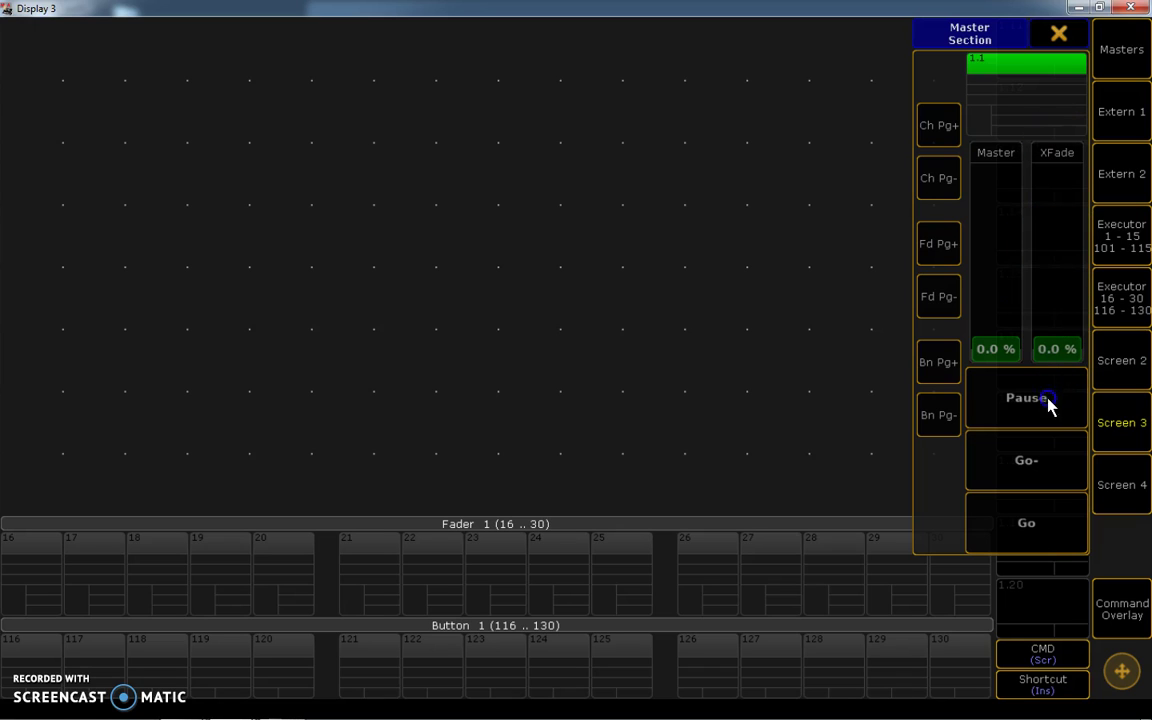
pyautogui.click(1063, 35)
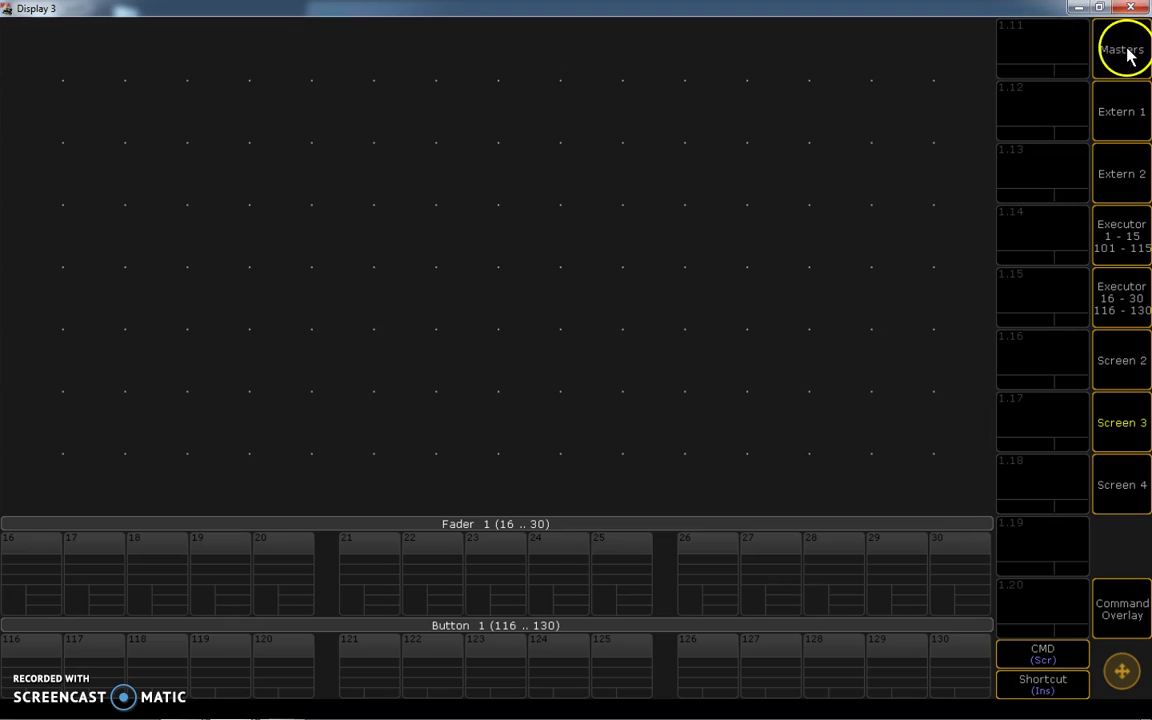
pyautogui.click(1124, 420)
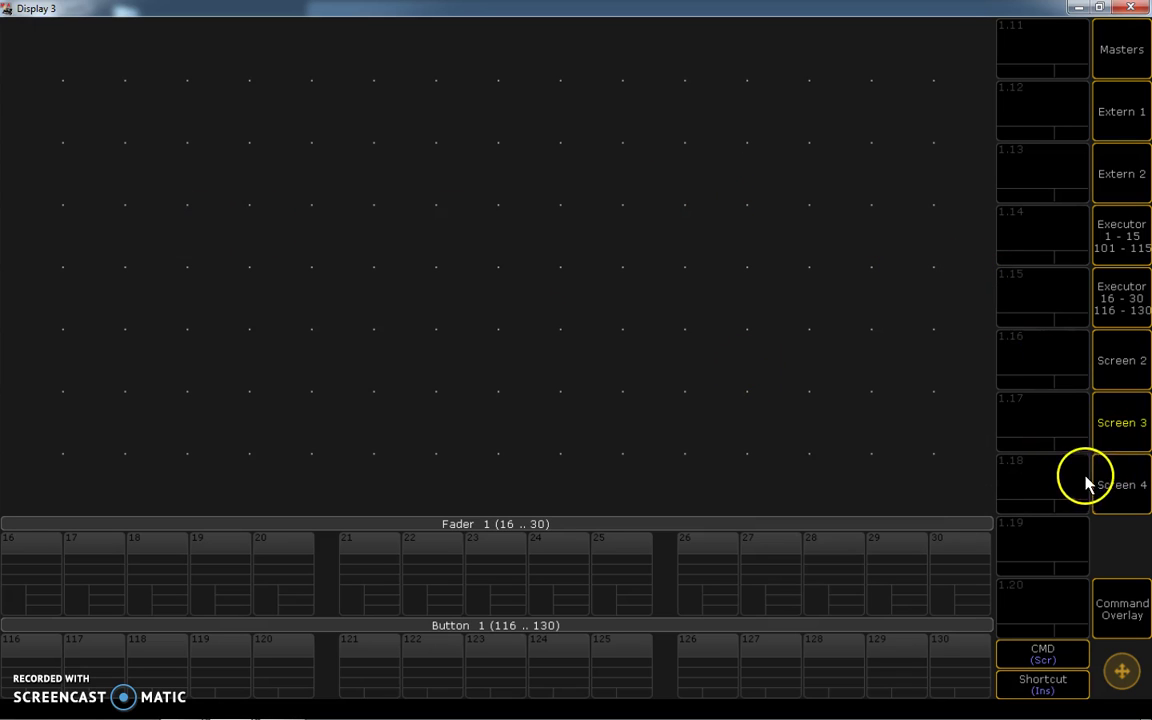
pyautogui.click(1118, 428)
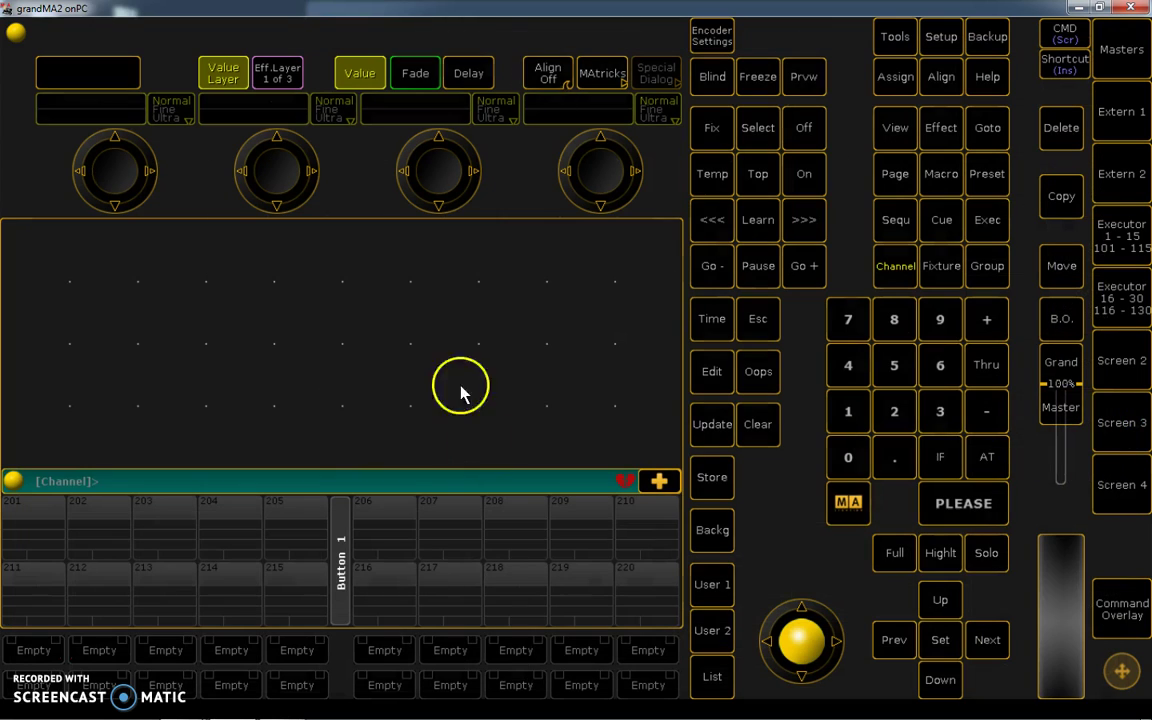
# Open Display 2 full screen, then show and close the Command Overlay keypad
pyautogui.click(1122, 360)
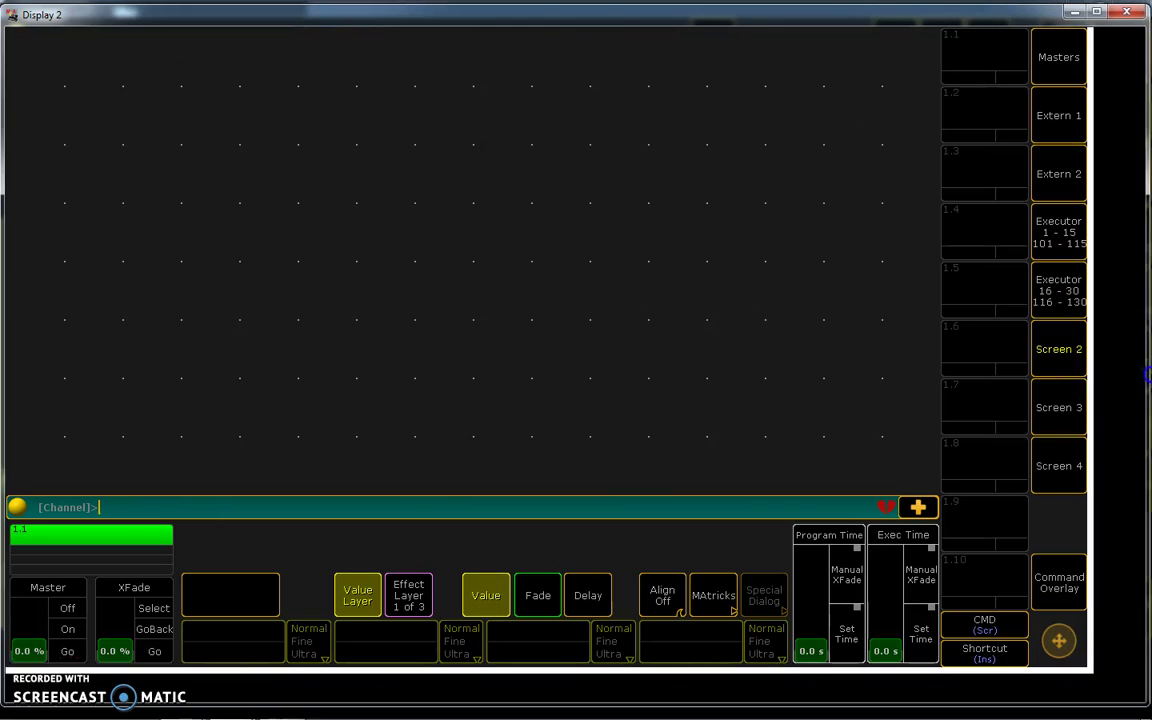
pyautogui.moveTo(1090, 373); pyautogui.dragTo(1148, 372)
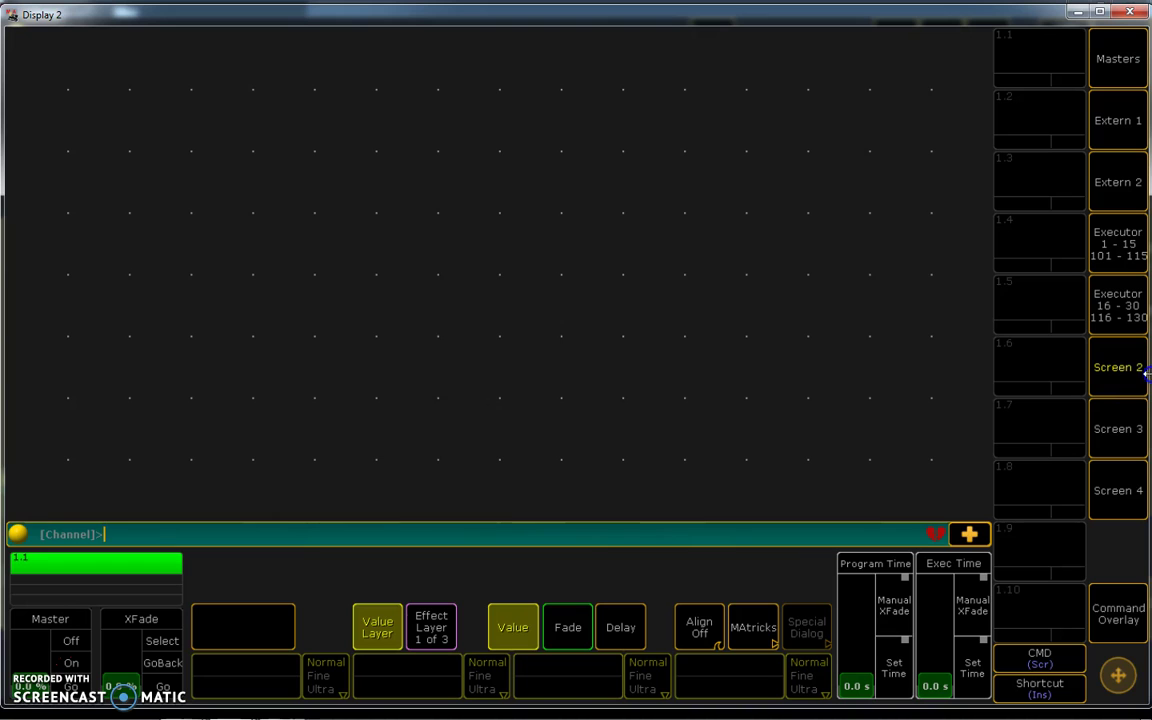
pyautogui.click(1125, 614)
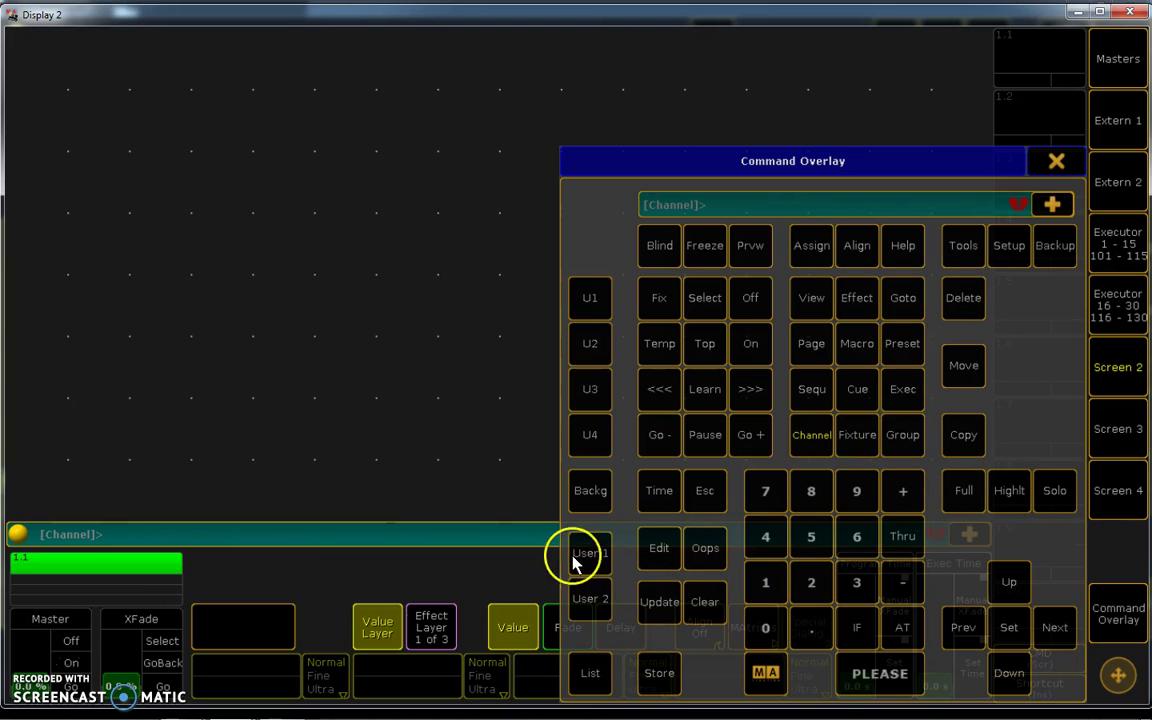
pyautogui.click(1055, 161)
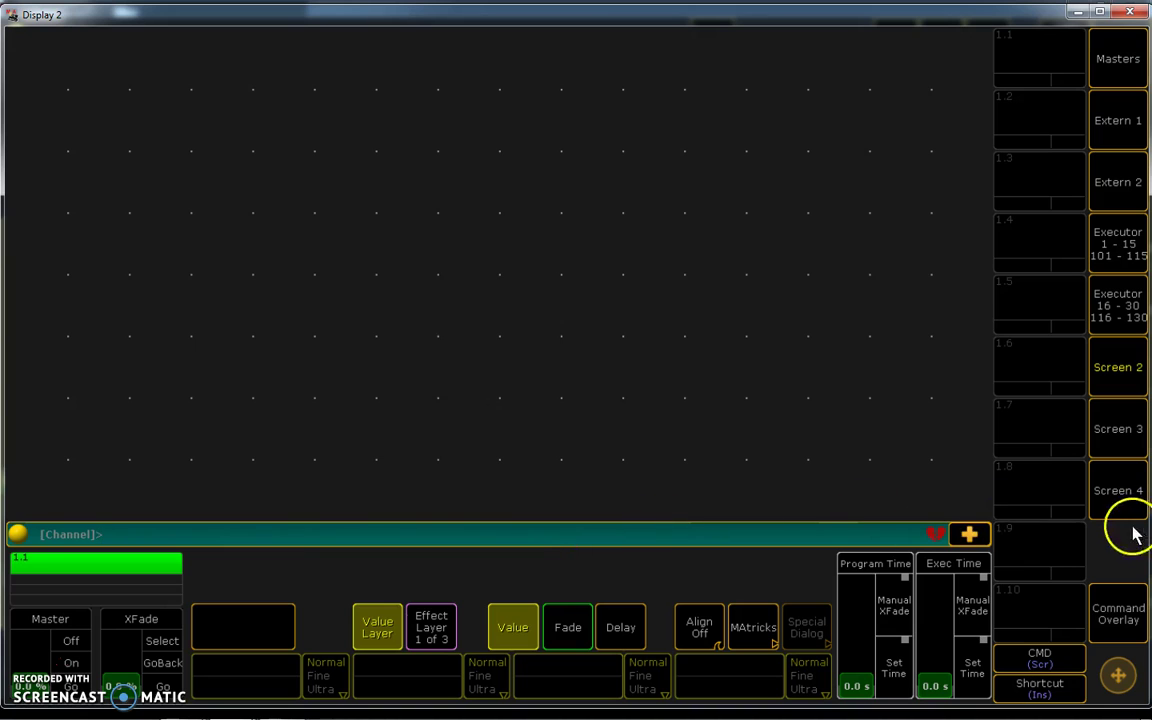